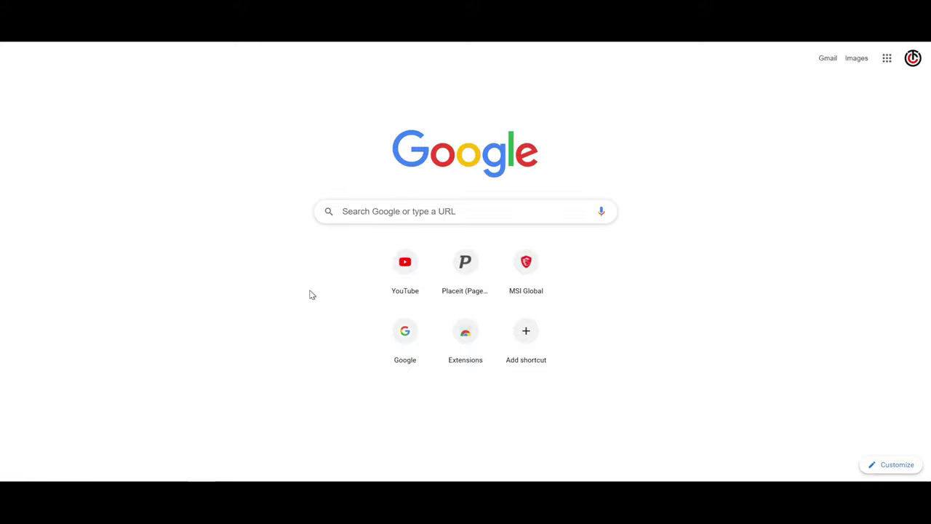
Step: Search Google for "rtx px1"
left_click(427, 219)
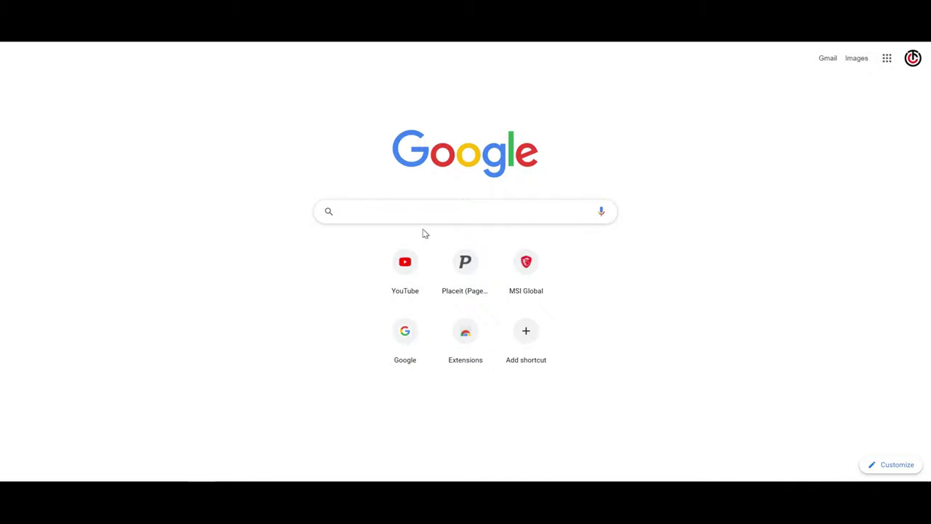
type("rtx px1")
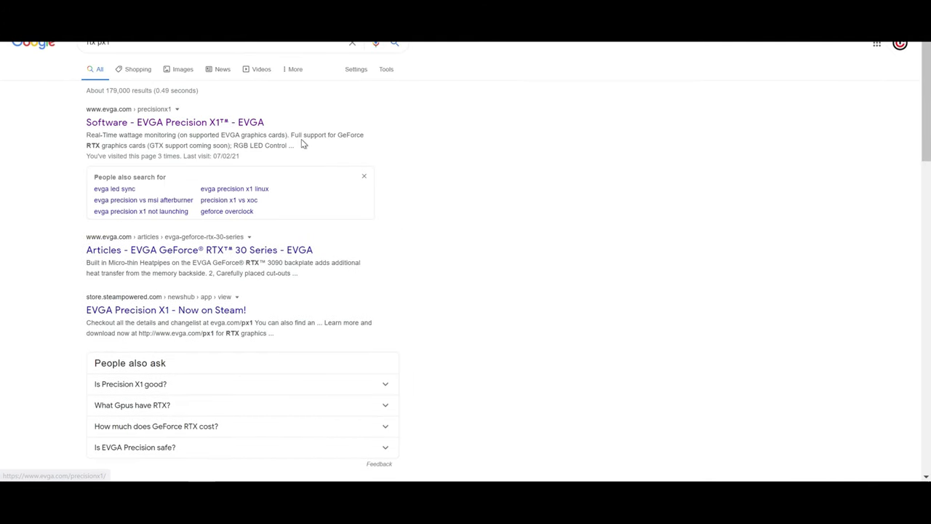
Step: Find Version 1.1.7.0 in the EVGA page's Version History and download its standalone installer
scroll(301, 166, "down", 2)
scroll(168, 162, "up", 2)
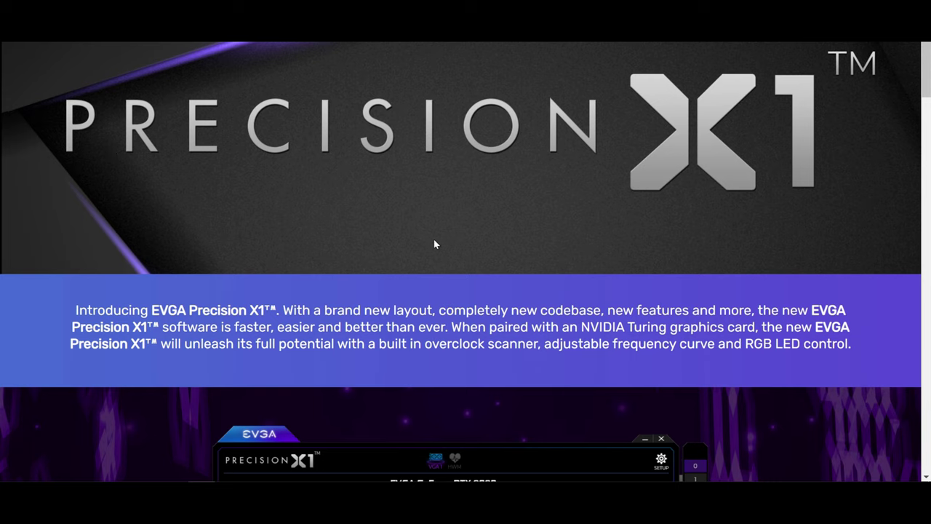
scroll(434, 244, "down", 5)
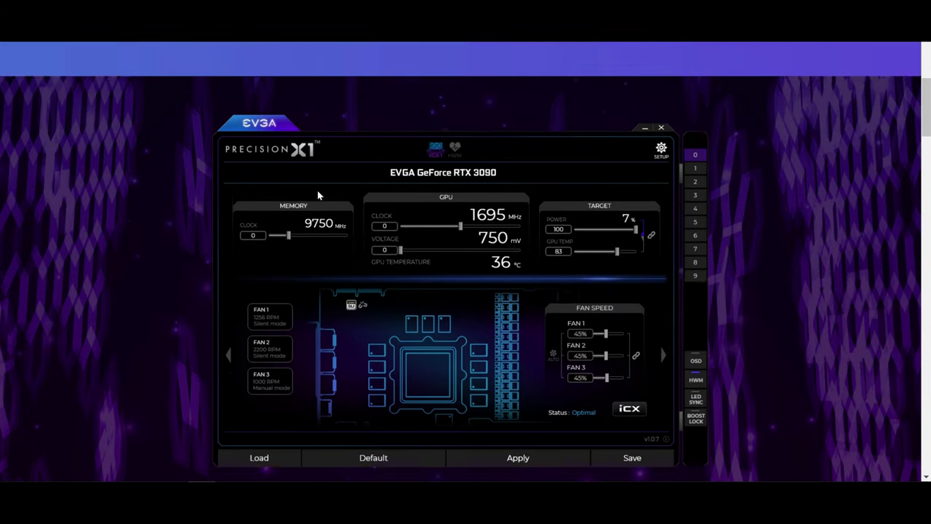
scroll(370, 213, "up", 1)
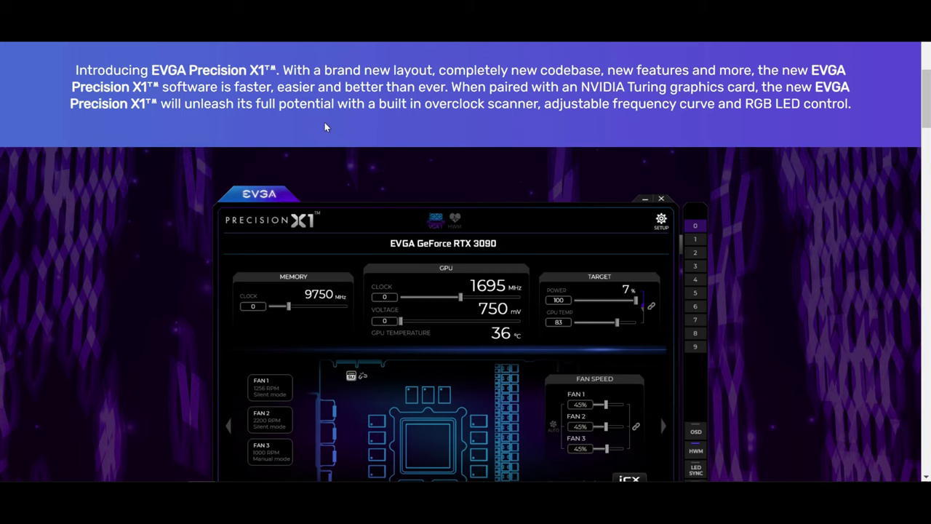
scroll(325, 125, "down", 5)
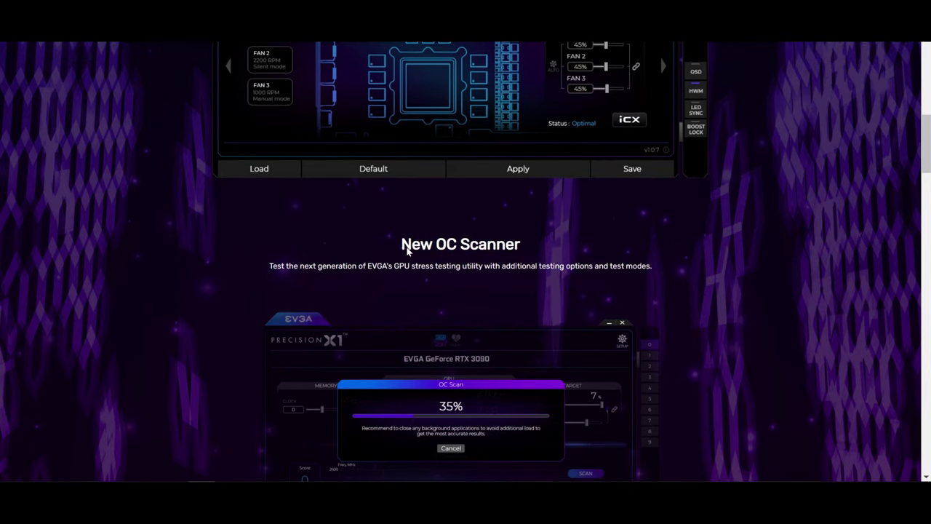
scroll(383, 217, "down", 6)
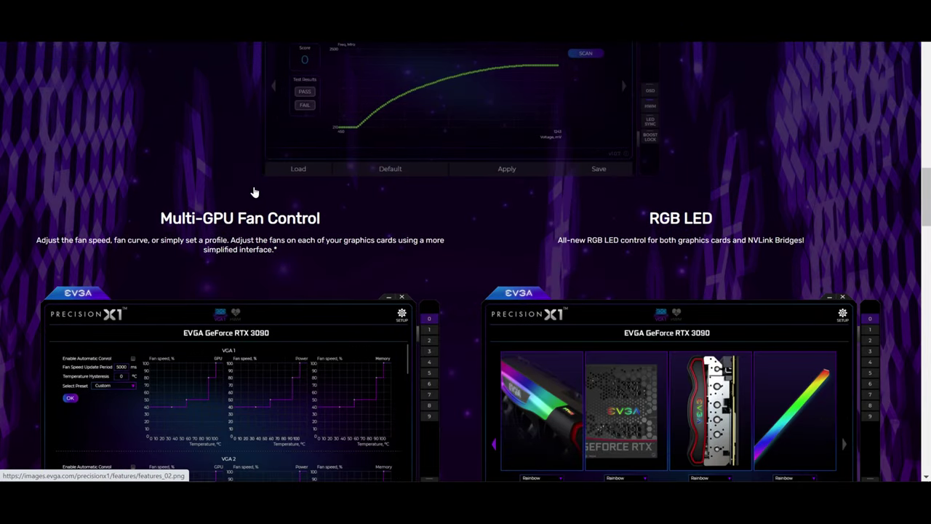
scroll(264, 191, "down", 6)
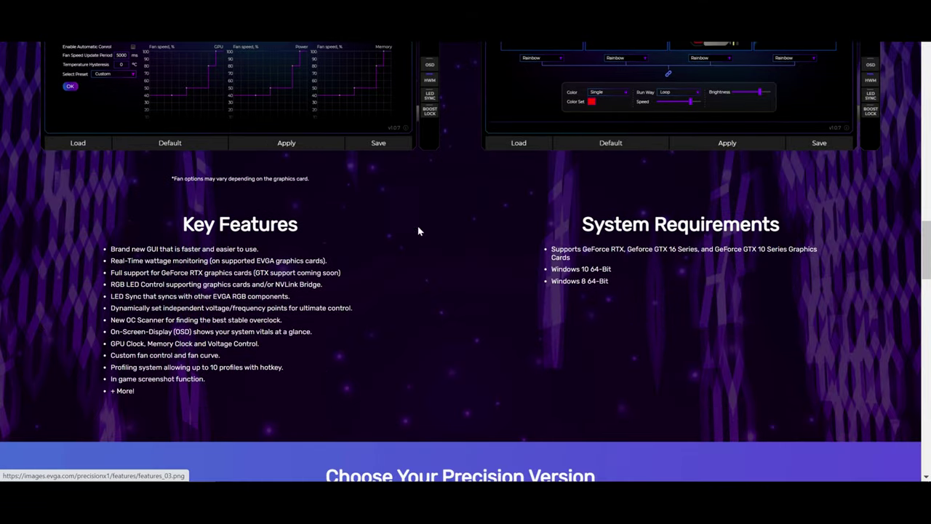
scroll(355, 245, "down", 6)
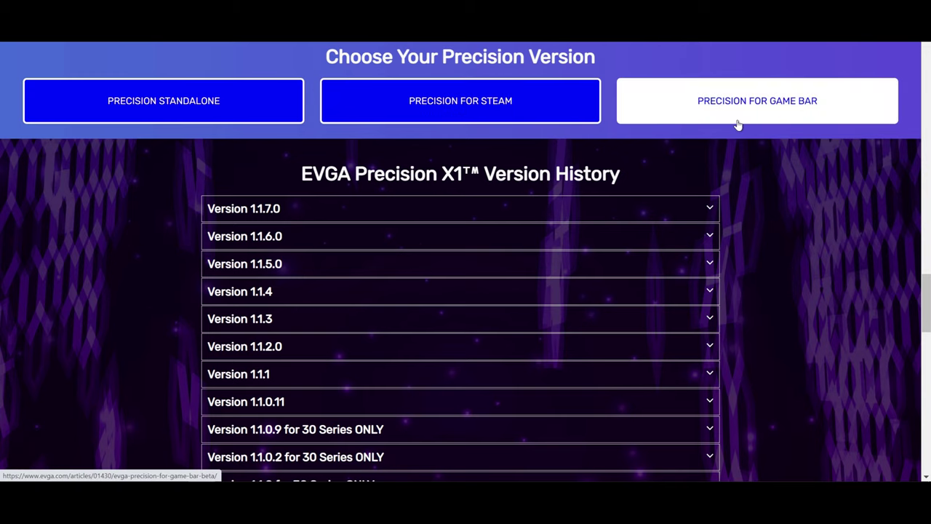
left_click(710, 209)
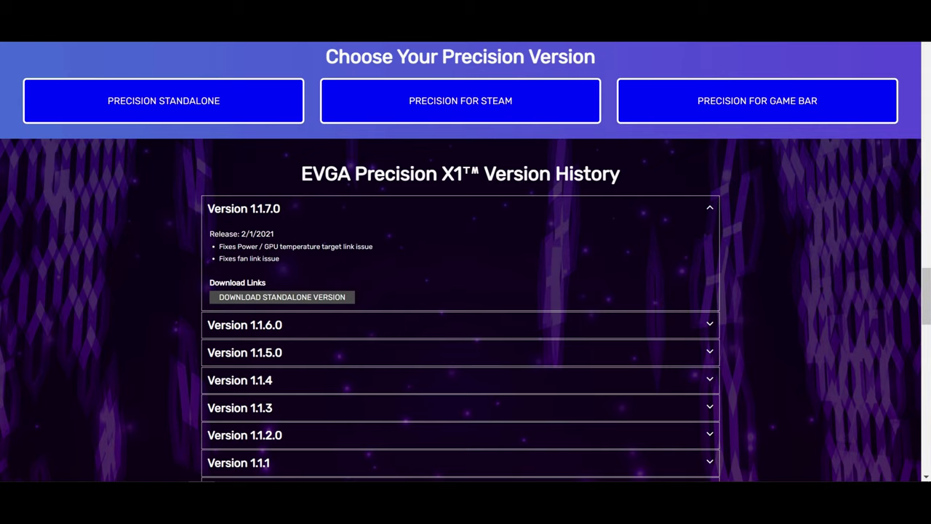
left_click(272, 298)
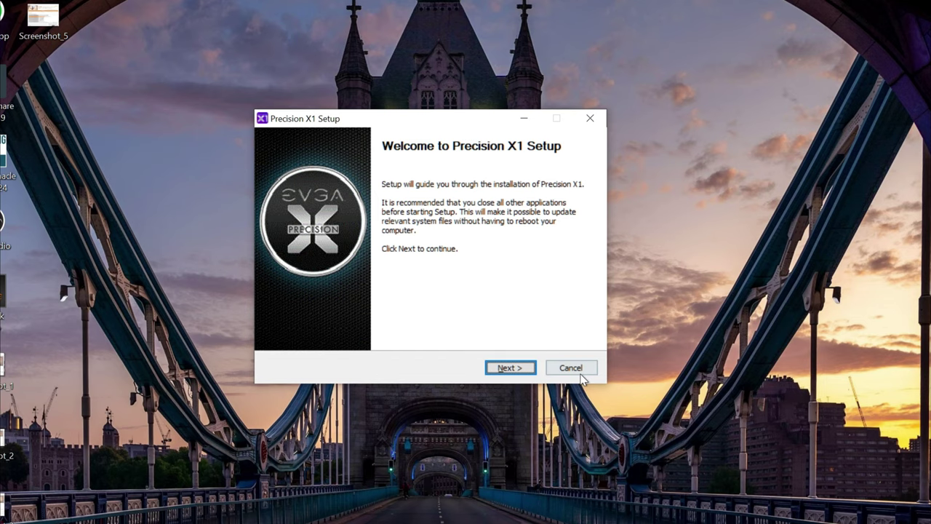
Step: Accept the license and install Precision X1 plus LEDSync into the default folder
left_click(521, 369)
left_click(521, 369)
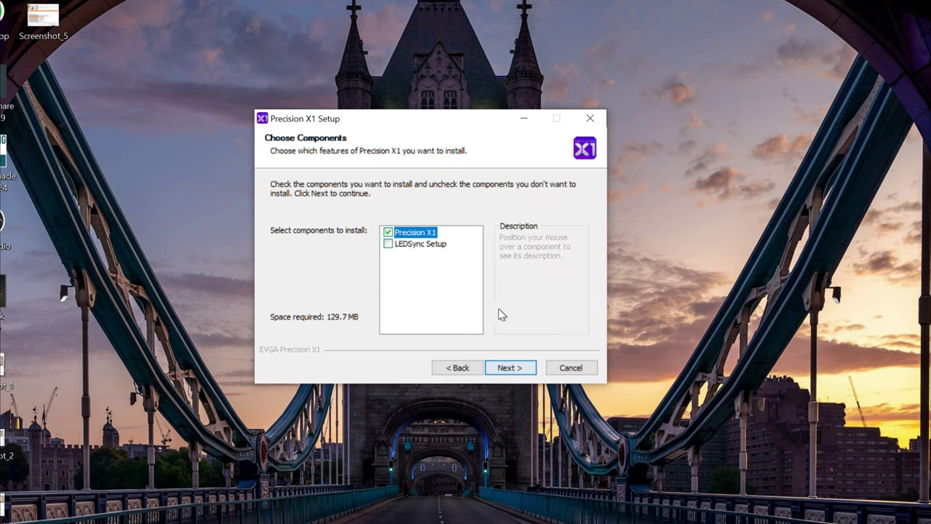
left_click(388, 245)
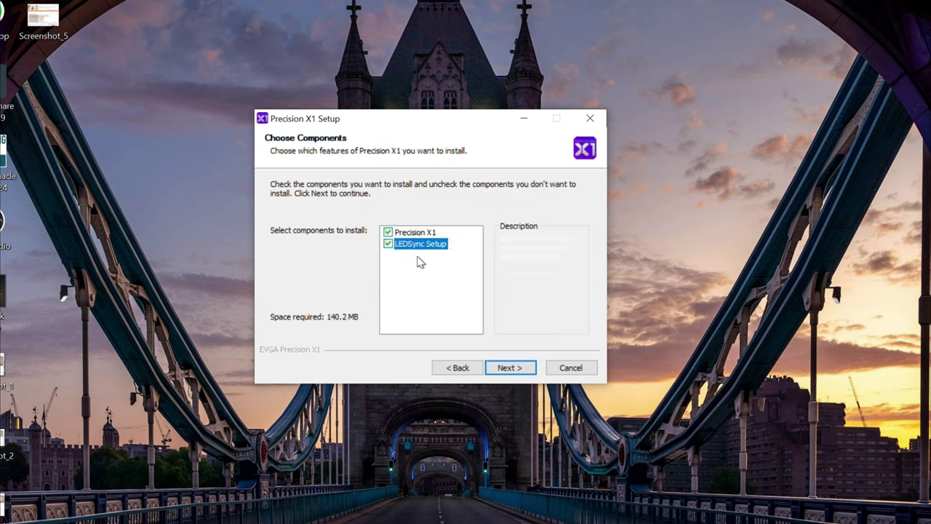
left_click(520, 371)
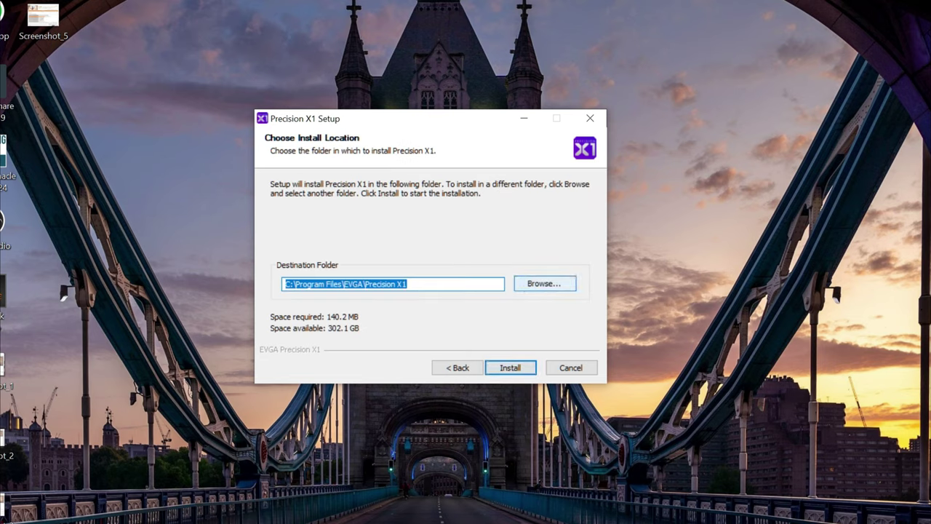
left_click(517, 368)
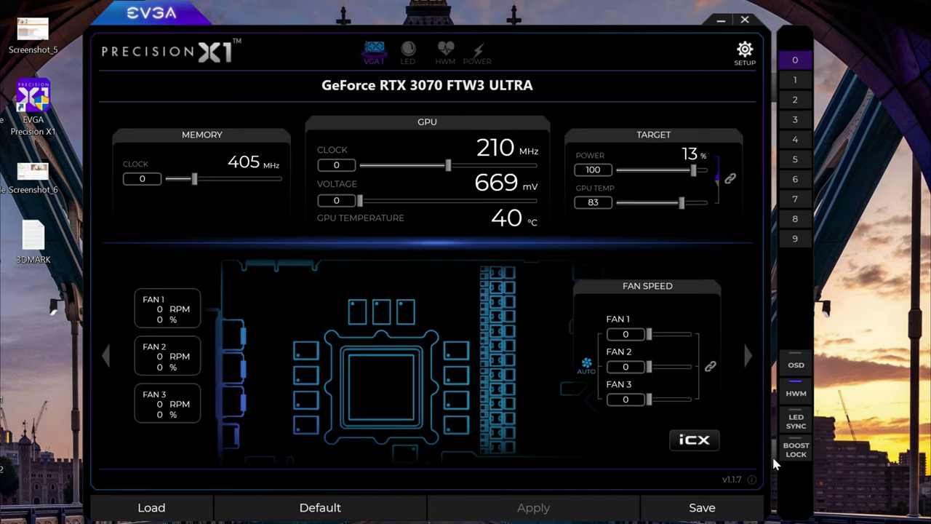
left_click(797, 451)
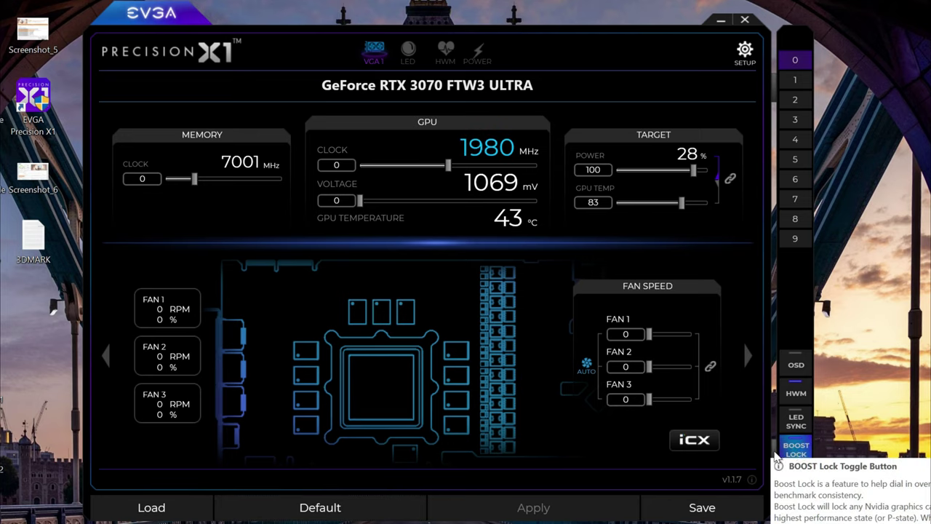
left_click(797, 455)
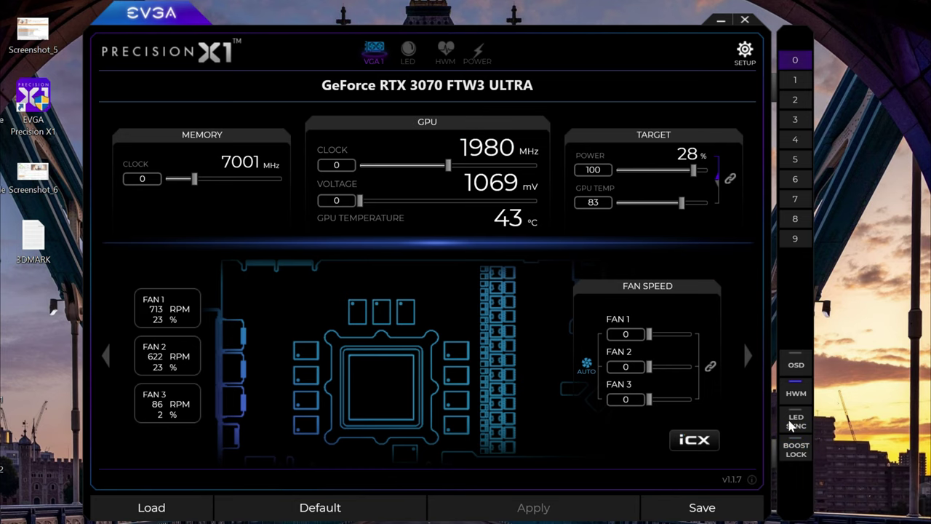
left_click(694, 441)
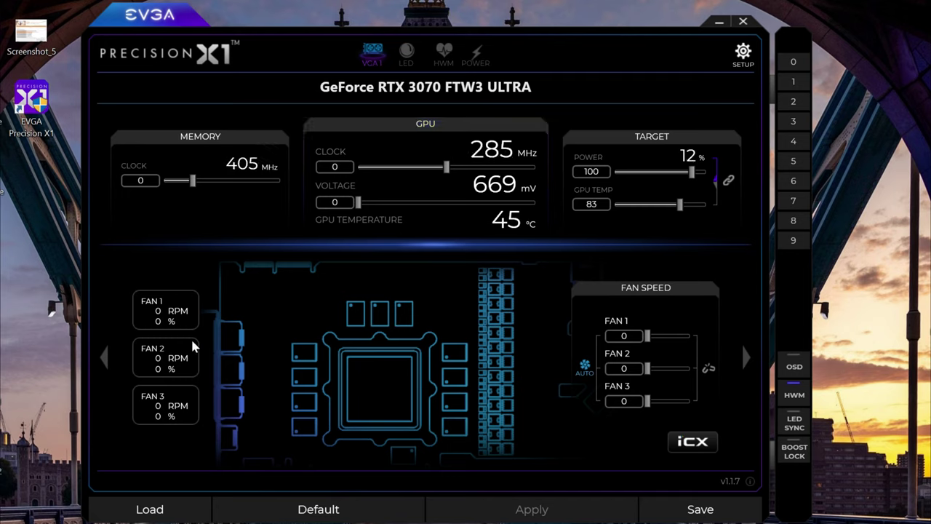
left_click(407, 52)
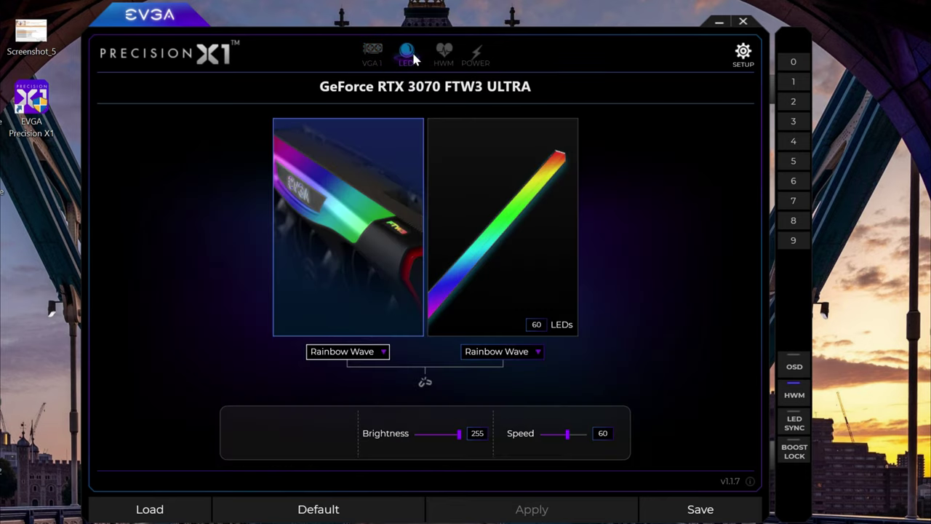
left_click(384, 352)
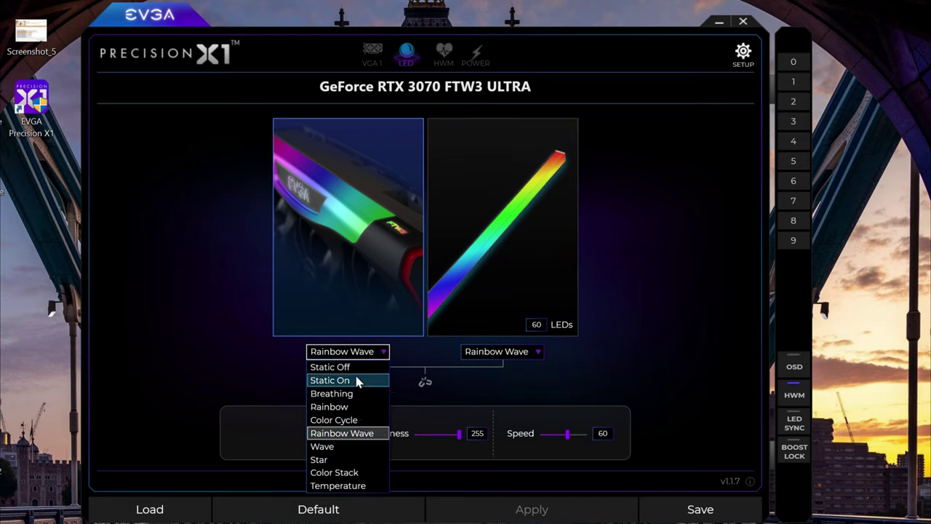
left_click(406, 473)
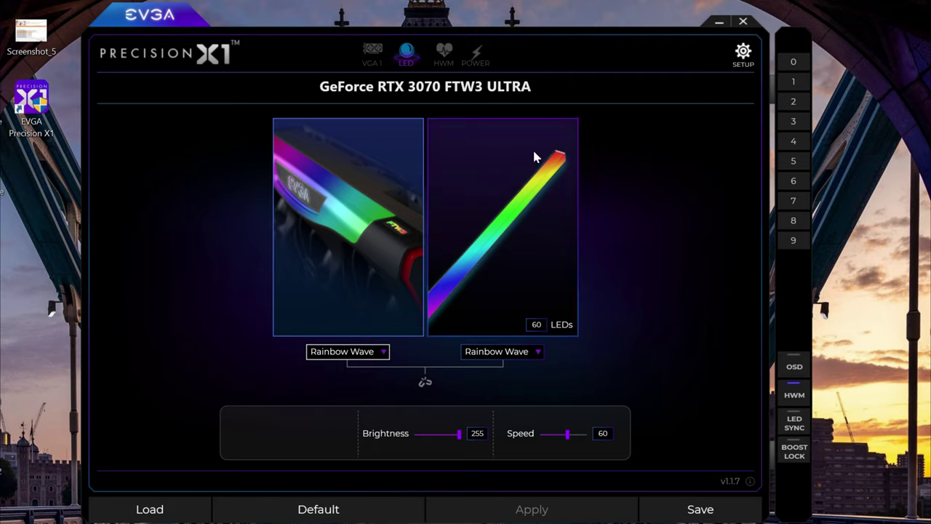
left_click(540, 351)
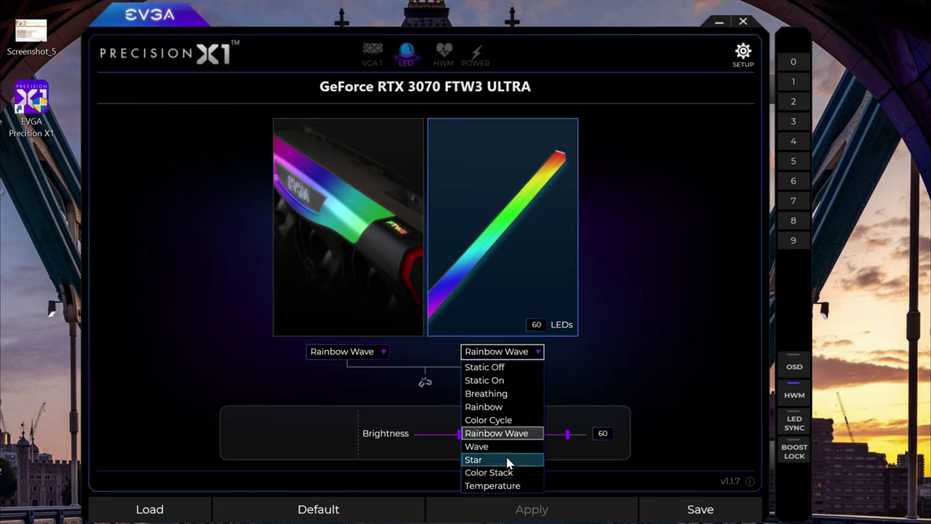
left_click(621, 380)
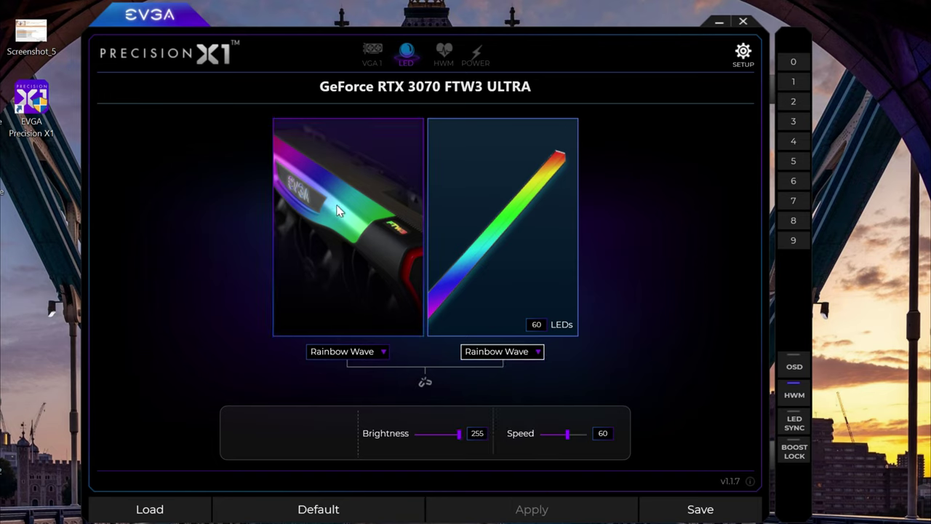
left_click(542, 352)
left_click(517, 184)
left_click(450, 64)
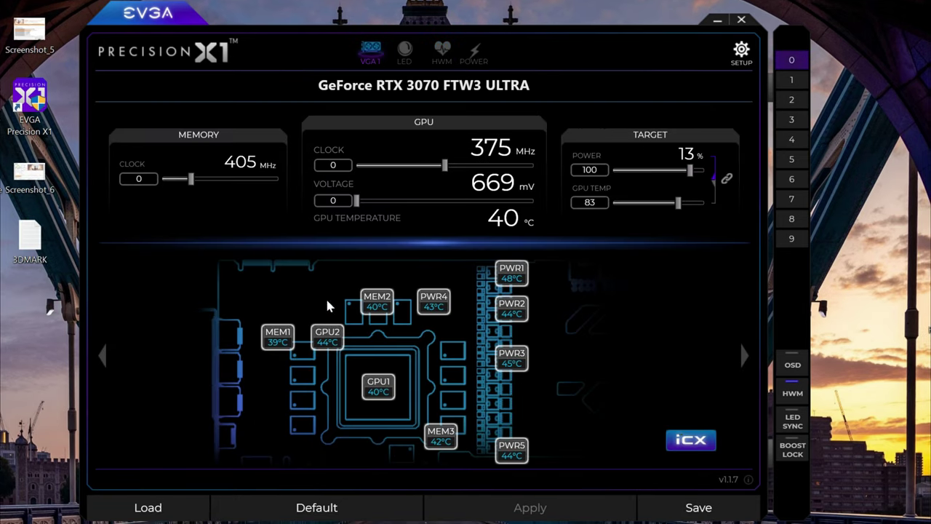
left_click(740, 52)
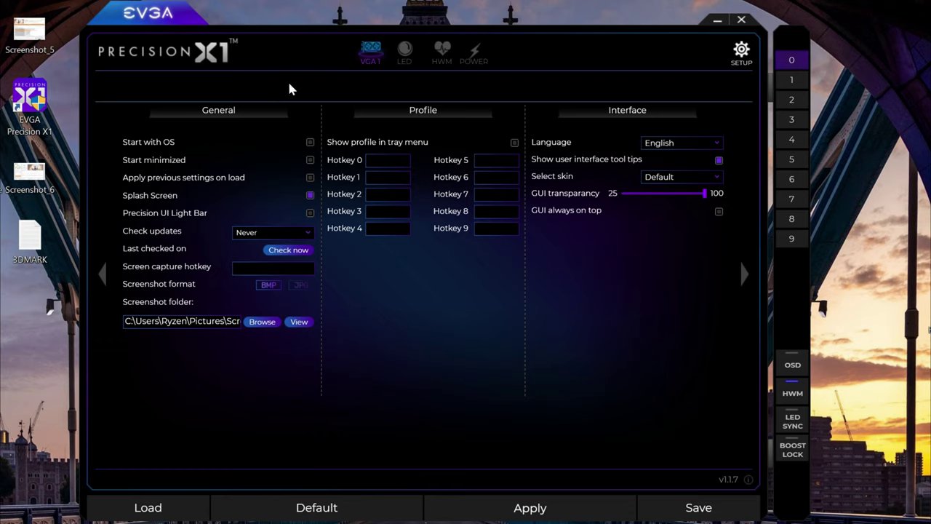
left_click(739, 55)
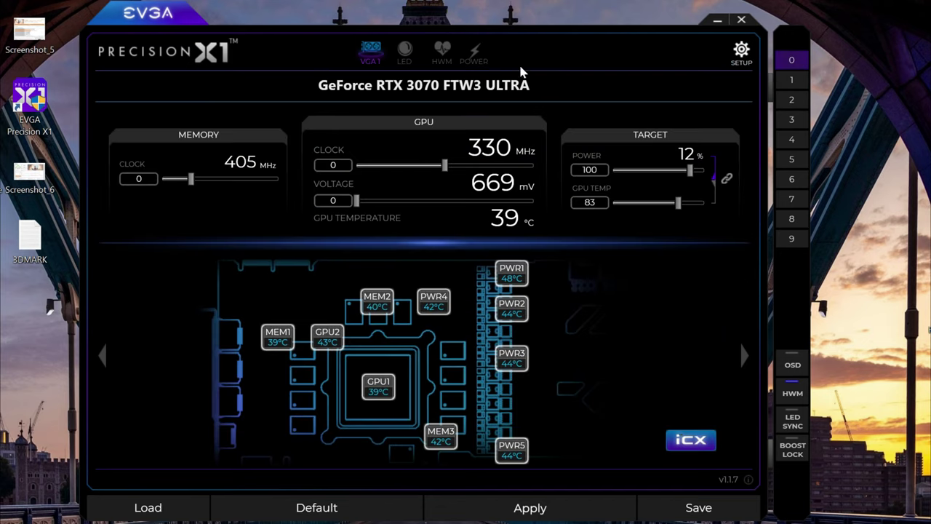
left_click(477, 52)
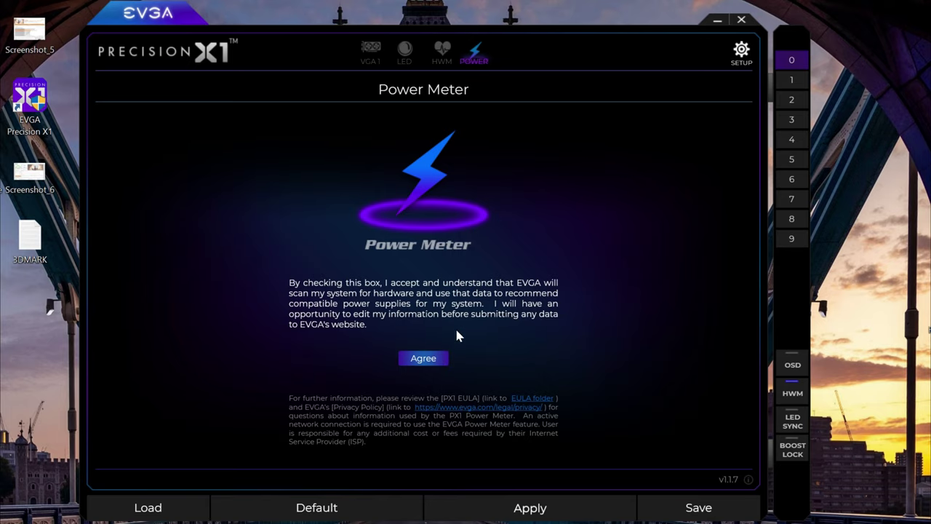
left_click(368, 61)
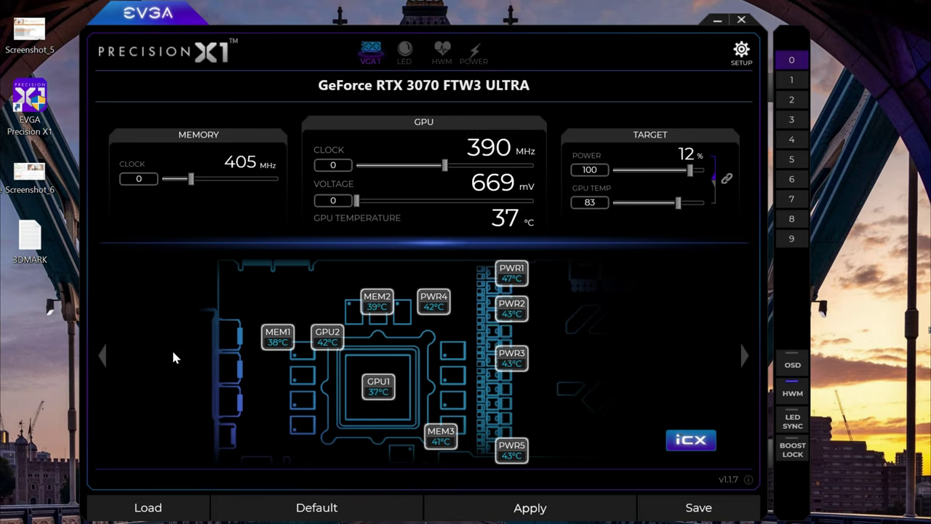
left_click(744, 355)
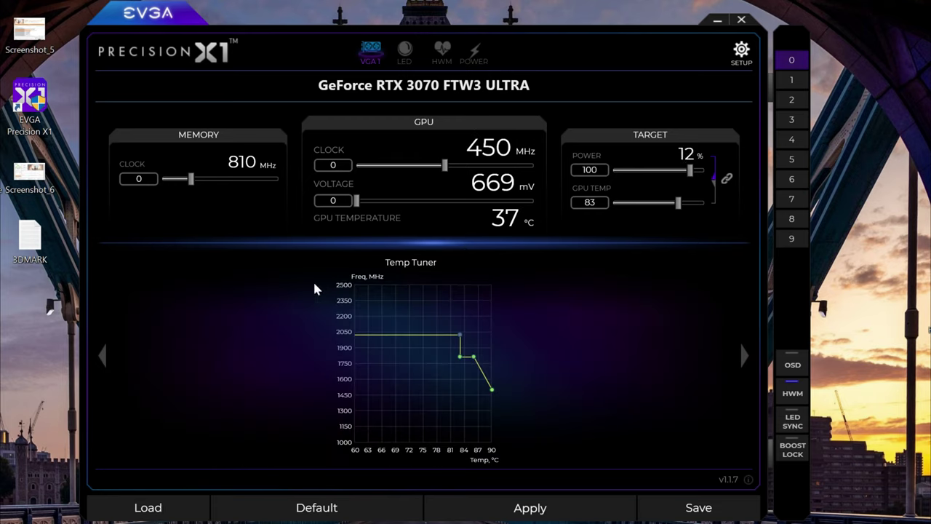
left_click(114, 346)
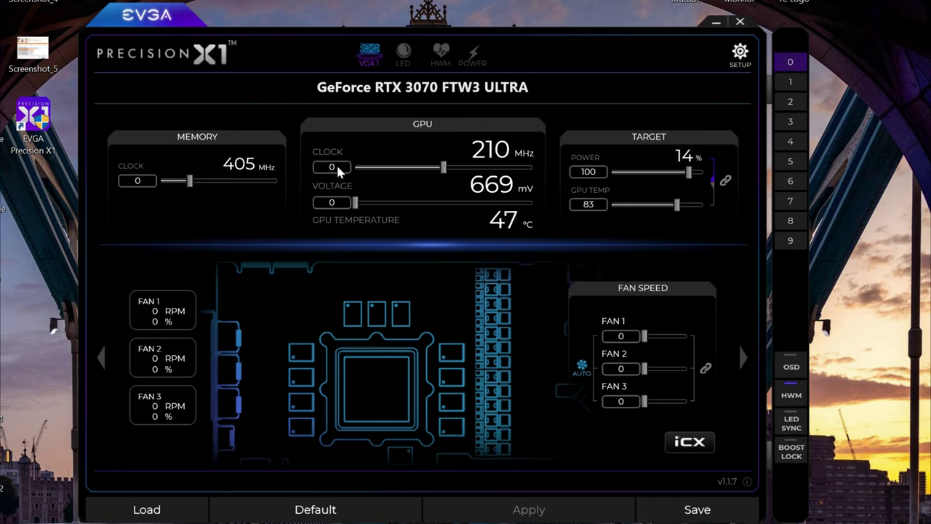
Step: Enter a GPU clock offset of 100 and a memory clock offset of 800, then apply
left_click(337, 167)
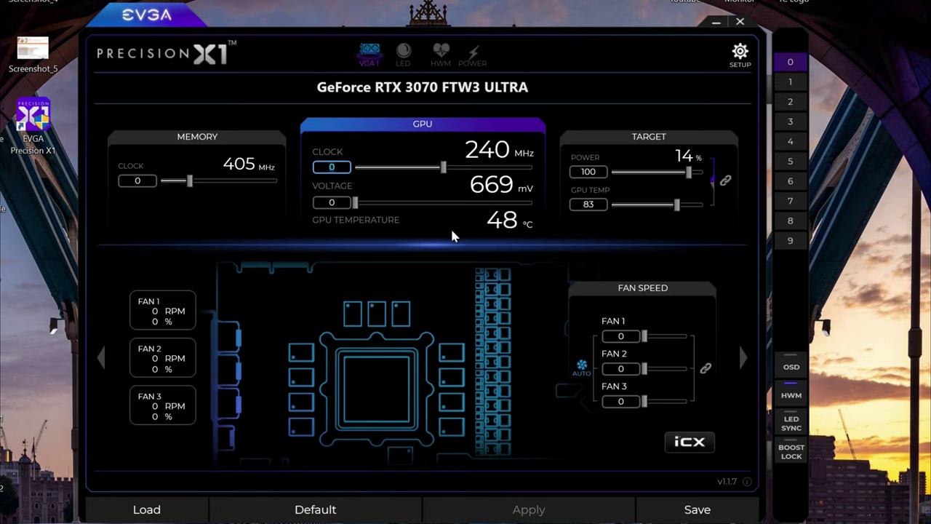
type("100")
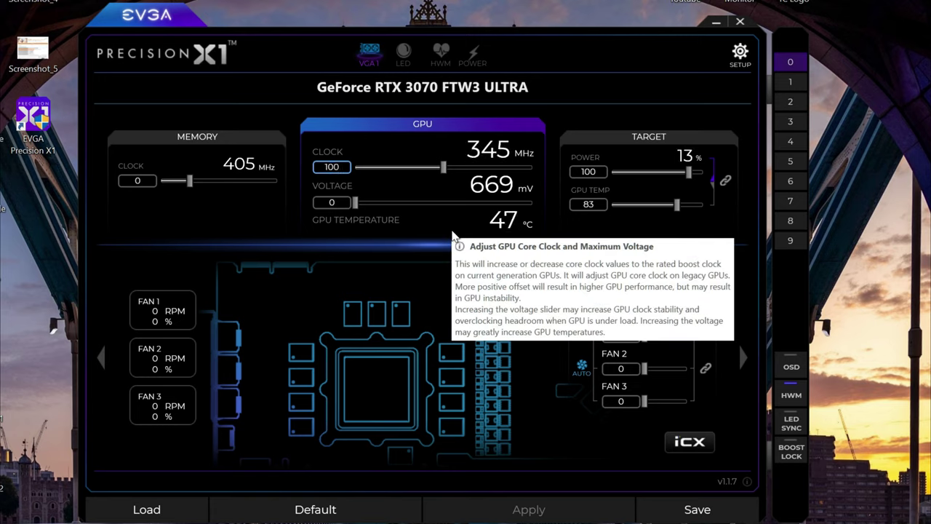
left_click(123, 182)
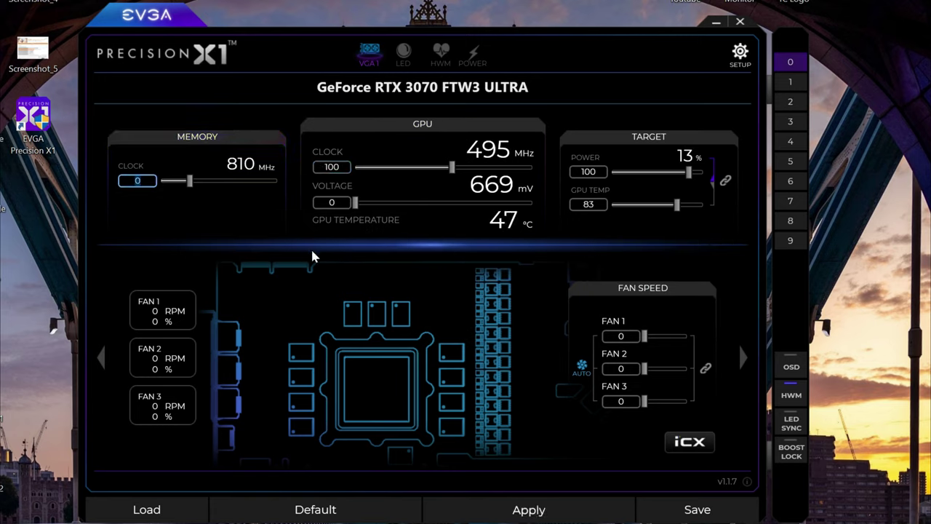
type("800")
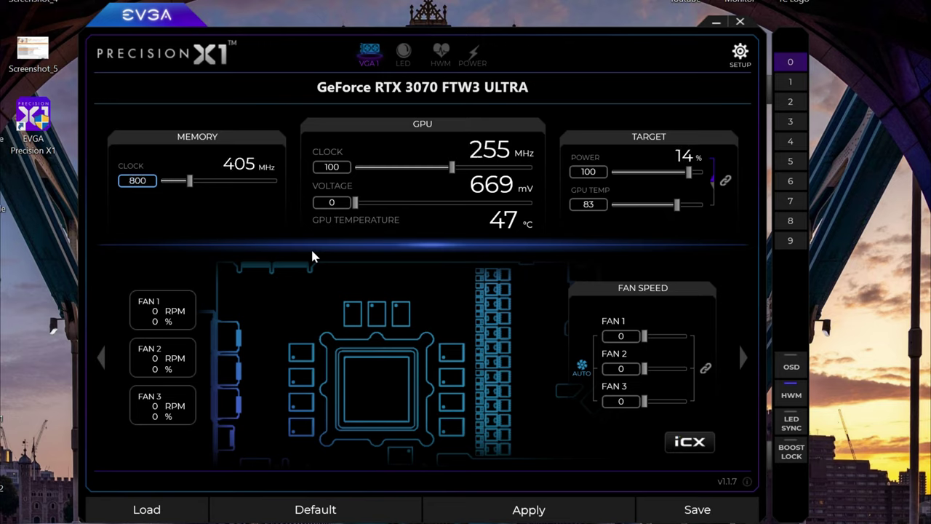
left_click(554, 508)
mouse_move(582, 337)
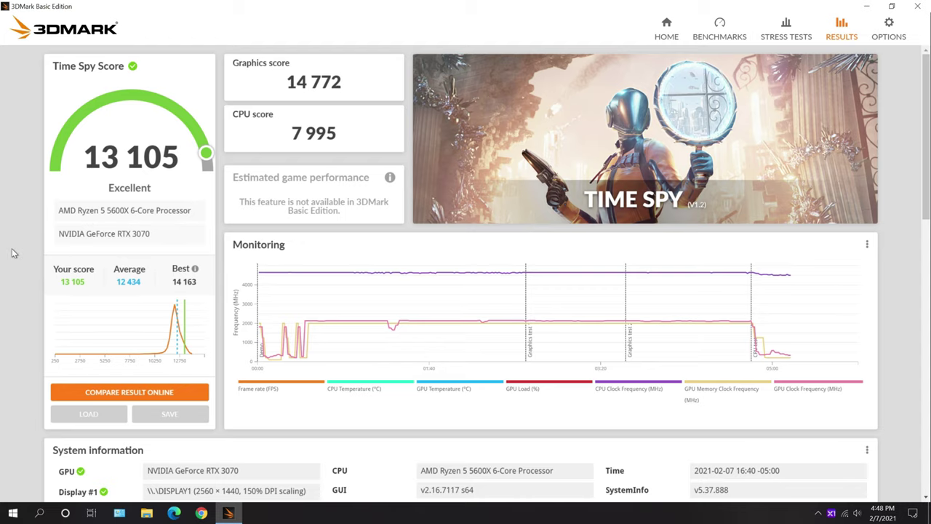
scroll(12, 253, "down", 2)
scroll(19, 251, "down", 1)
scroll(18, 251, "up", 3)
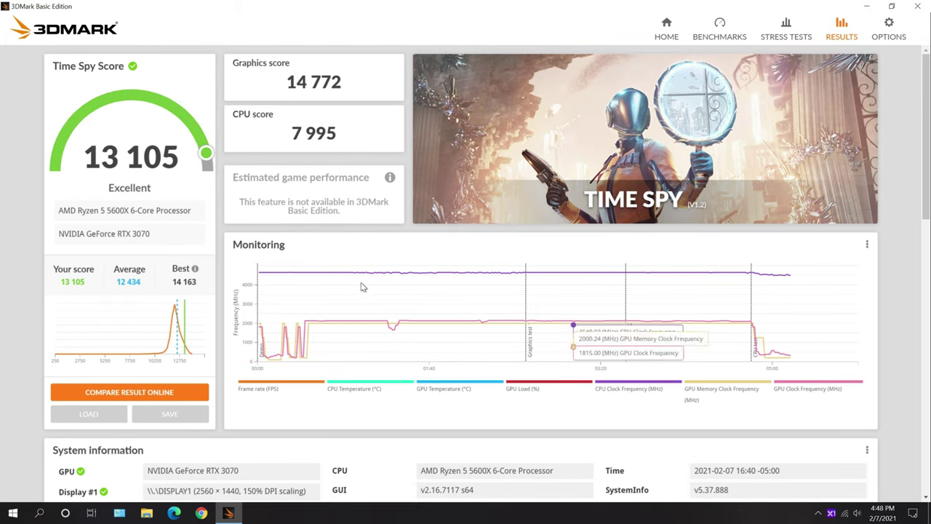